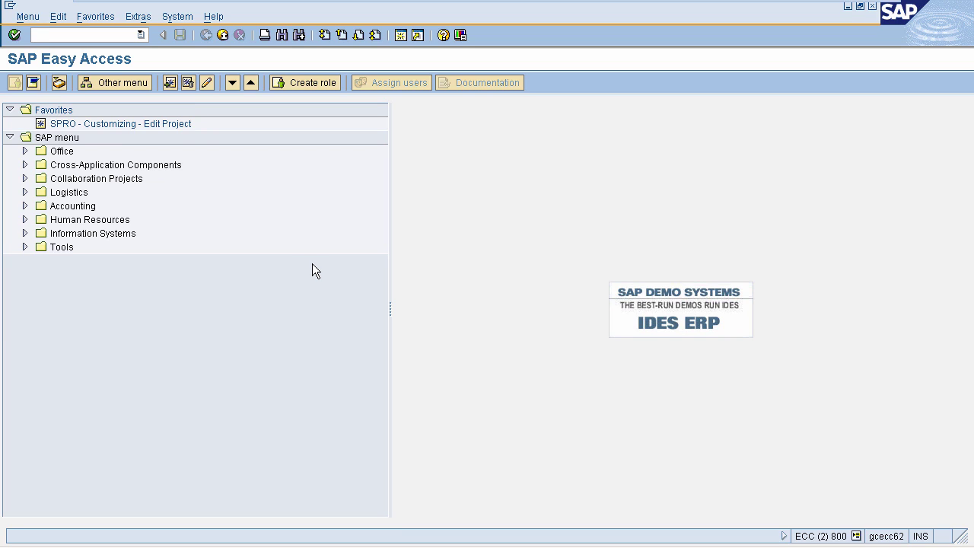
- Open transaction MI01 to create a physical inventory document and review its dates and storage location
left_click(91, 36)
type("mi01")
key("Return")
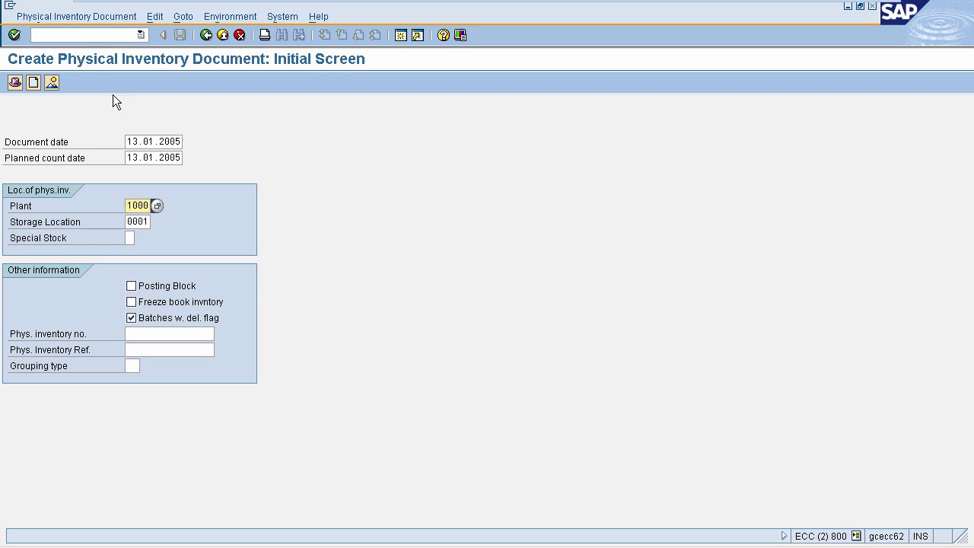
left_click(136, 141)
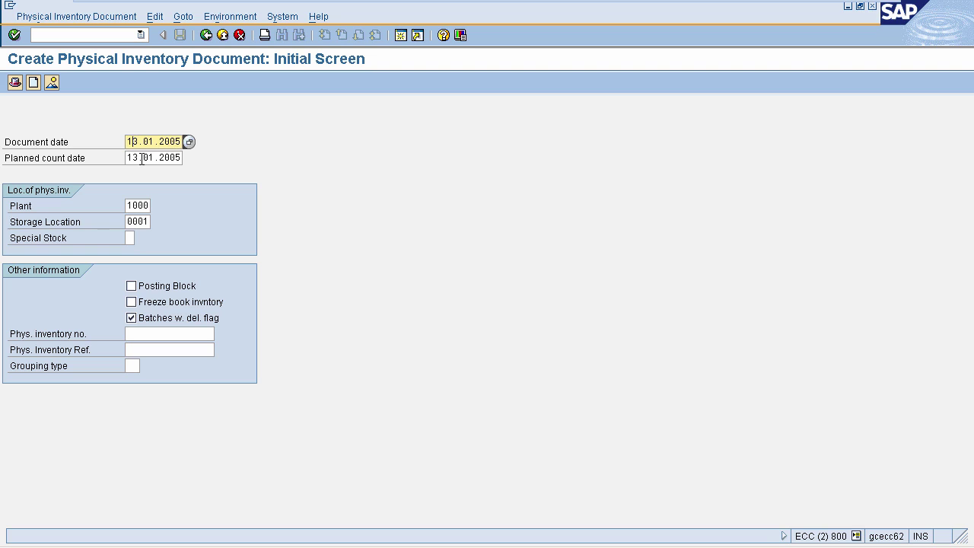
left_click(141, 158)
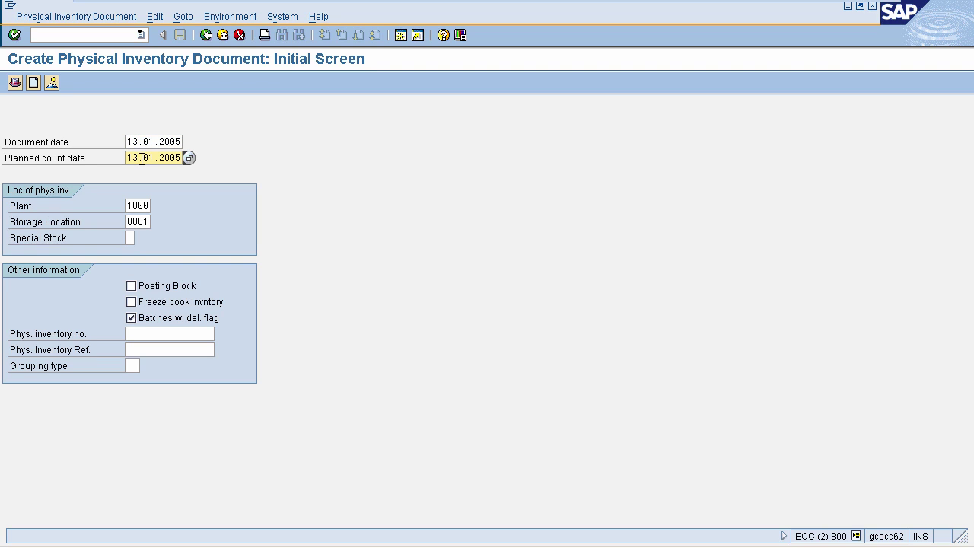
left_click(136, 220)
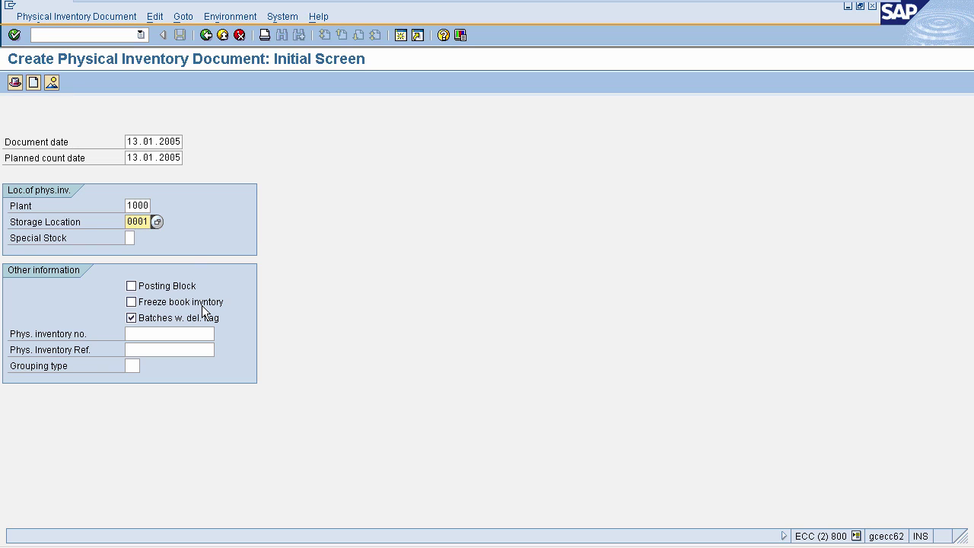
- Set the physical inventory document's document date to 12.12.2006
left_click(175, 140)
key("BackSpace")
key("BackSpace")
key("BackSpace")
key("BackSpace")
key("BackSpace")
key("BackSpace")
key("BackSpace")
key("BackSpace")
key("BackSpace")
key("BackSpace")
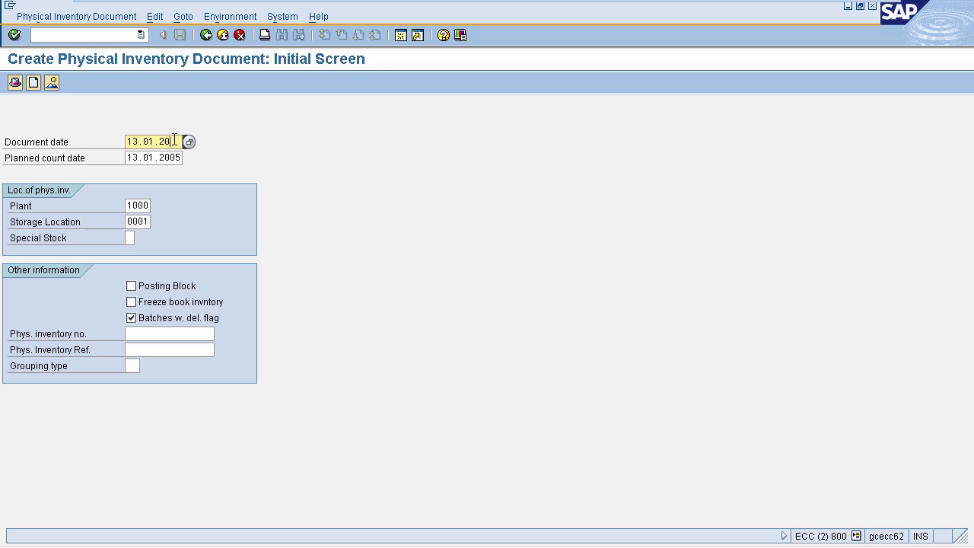
left_click(168, 155)
- Set the planned count date of the physical inventory document to 12.12.2006
left_click(165, 156)
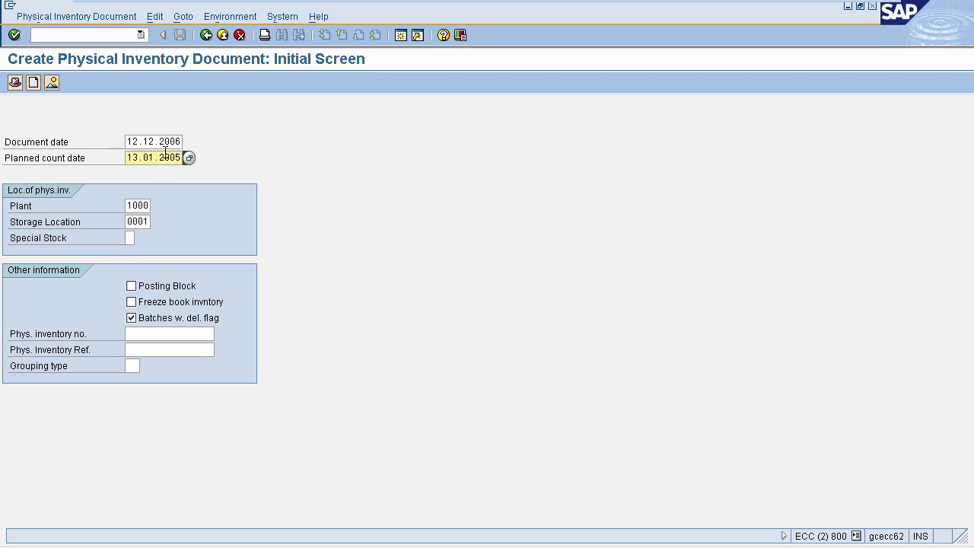
key("BackSpace")
key("BackSpace")
key("BackSpace")
key("BackSpace")
key("BackSpace")
key("BackSpace")
key("BackSpace")
key("BackSpace")
key("BackSpace")
key("BackSpace")
left_click(158, 173)
- Enable Posting Block and disable Batches w. del. flag for plant 1000, storage location 0001, and continue to item entry
left_click(137, 205)
left_click(131, 286)
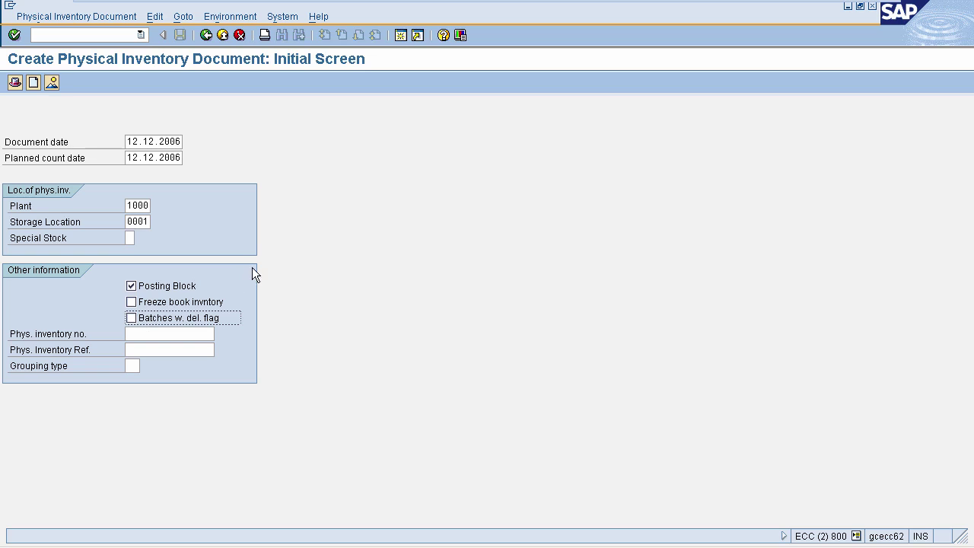
key("Return")
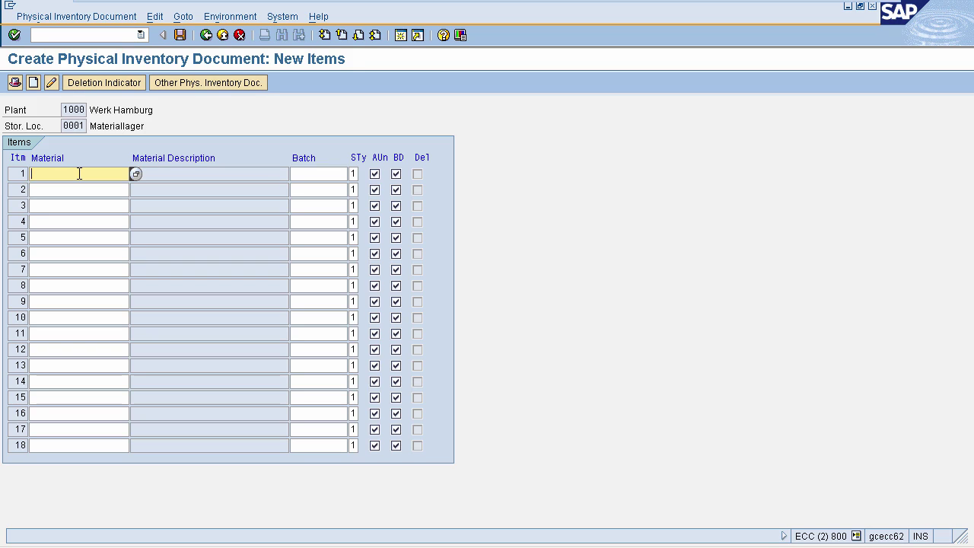
- Enter material 1289 as the first item and save the physical inventory document
type("129")
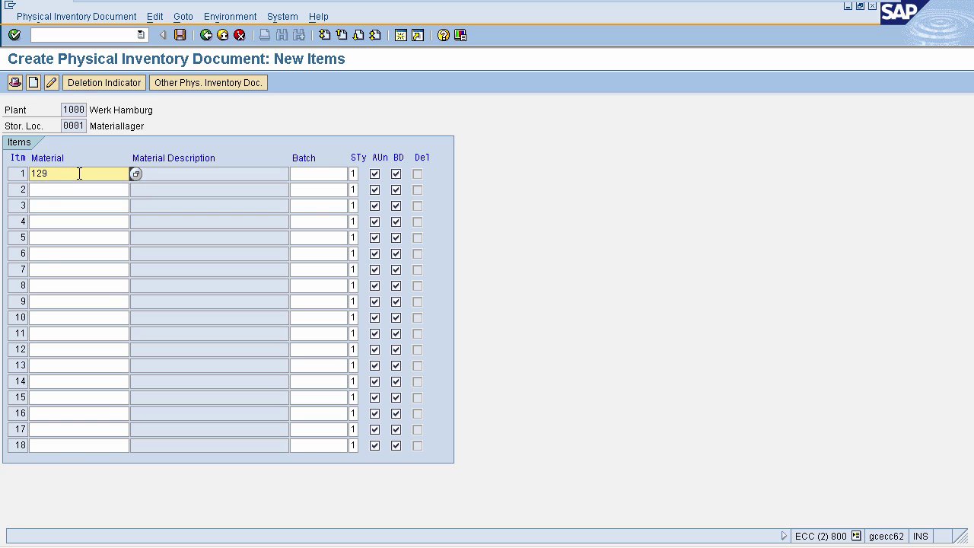
key("BackSpace")
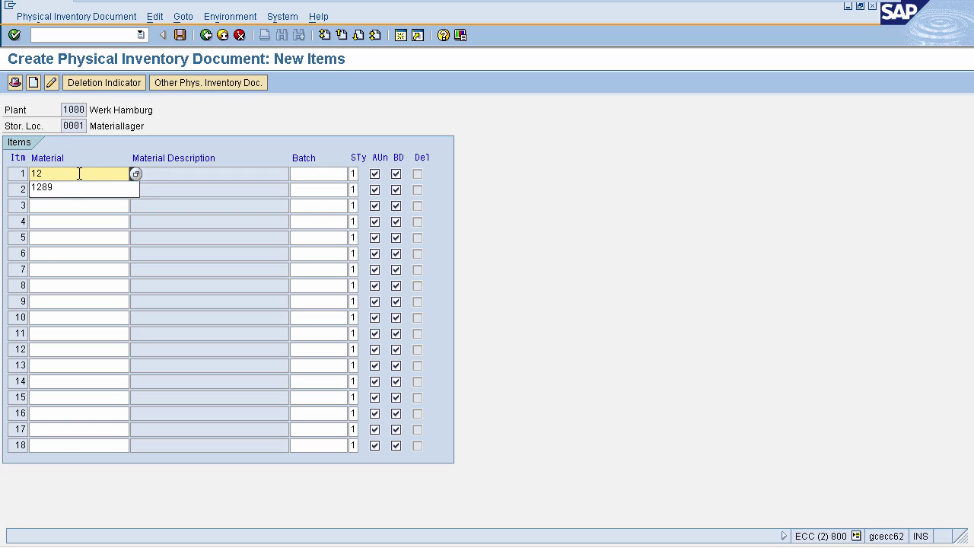
left_click(60, 188)
key("Return")
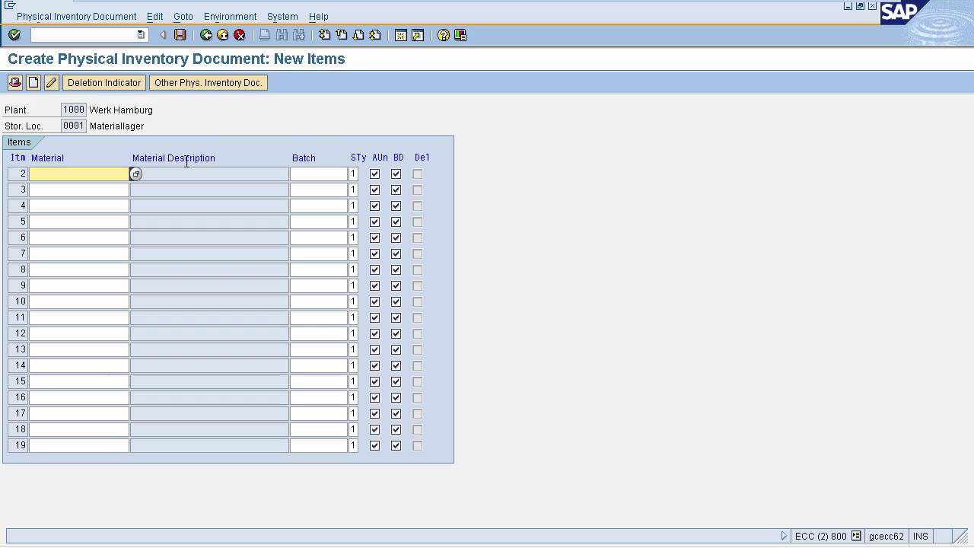
left_click(181, 36)
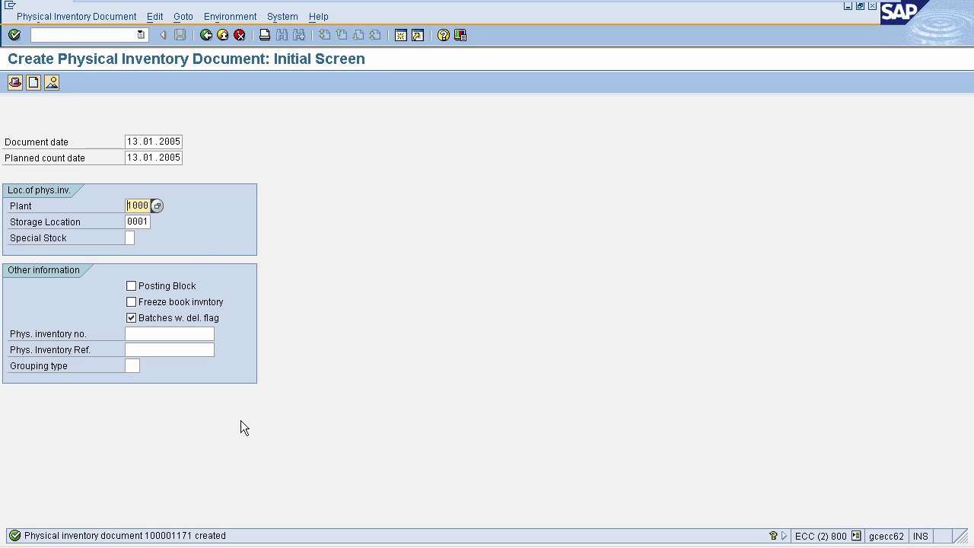
- Run the stock overview (transaction MMBE) for material 1289 in plant 1000, storage location 0001
left_click(66, 35)
type("/nmmbe")
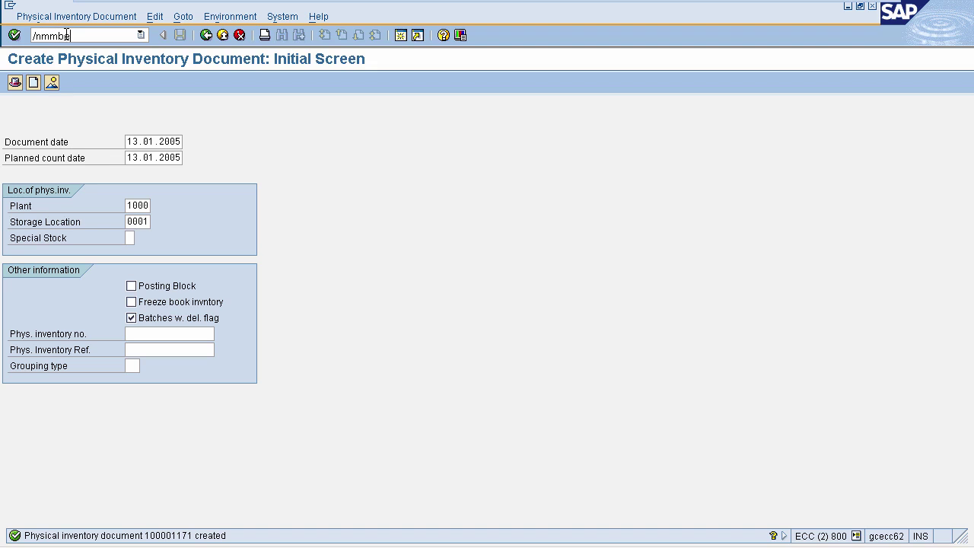
key("Return")
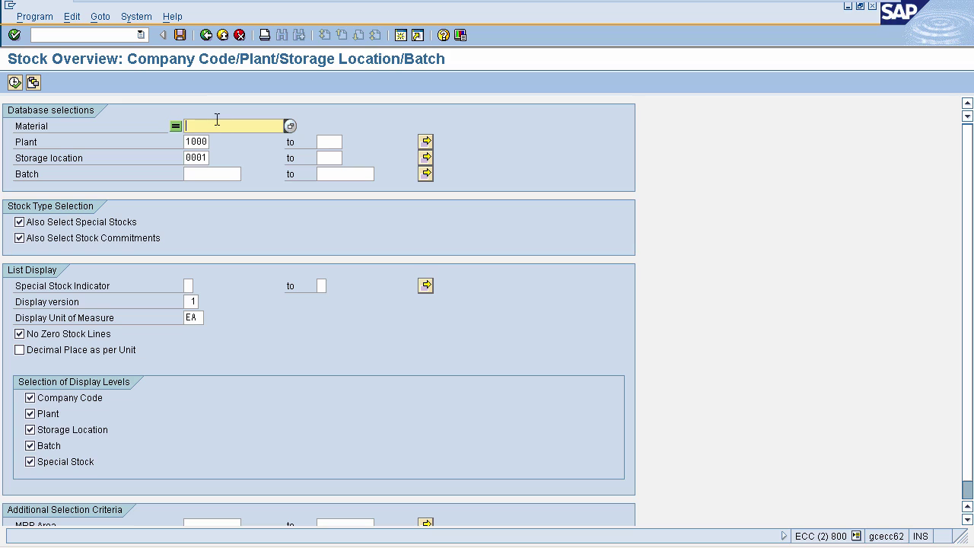
type("1289")
left_click(195, 141)
left_click(195, 157)
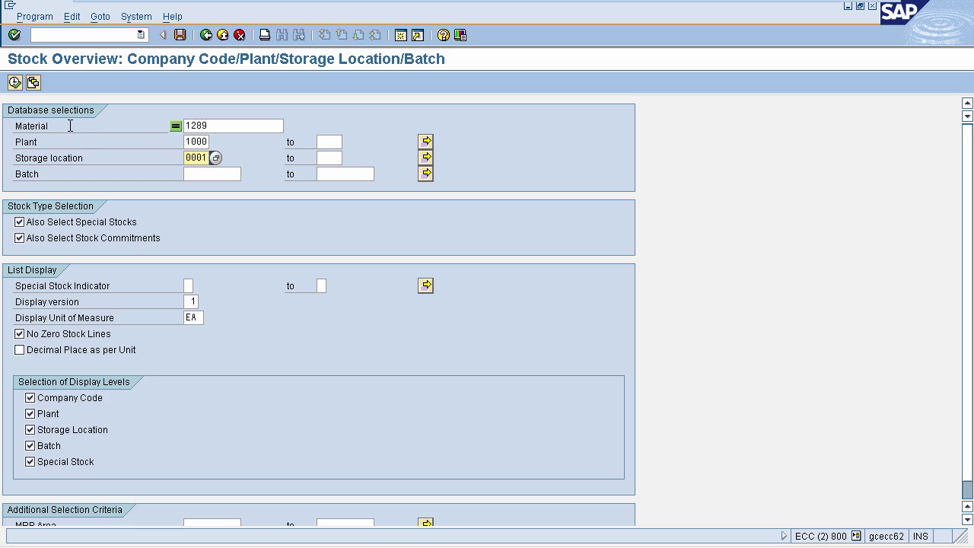
left_click(14, 83)
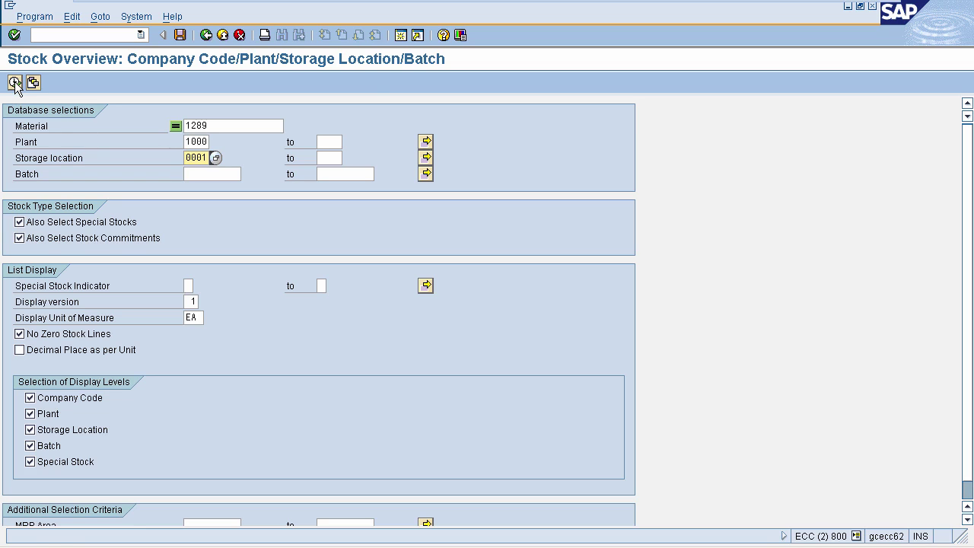
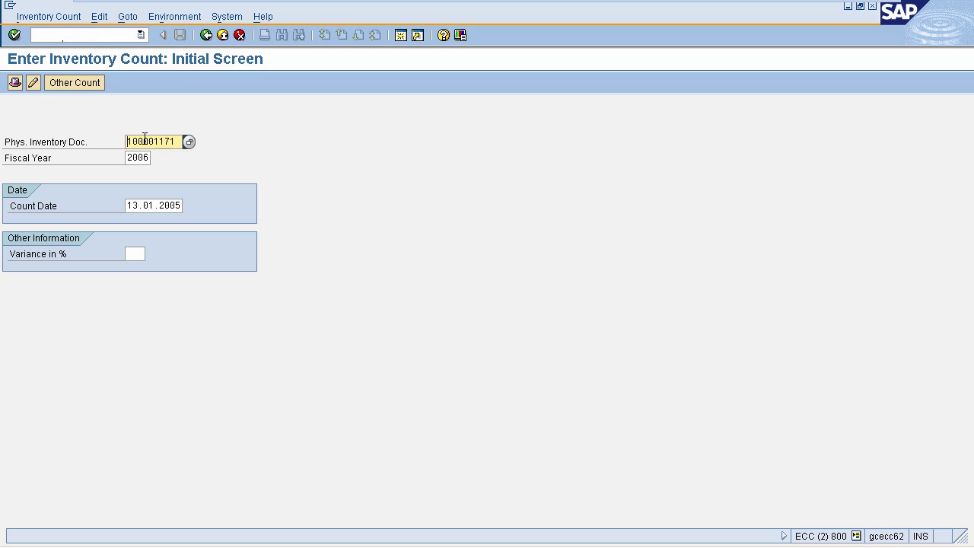
- Set the count date to 12.12.2006 for the inventory count of the physical inventory document in fiscal year 2006
left_click(139, 158)
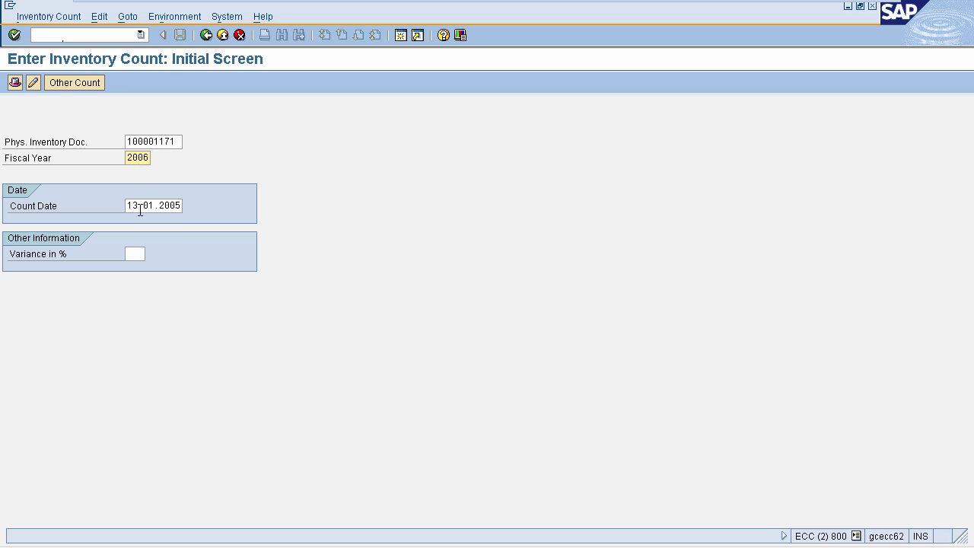
left_click(140, 206)
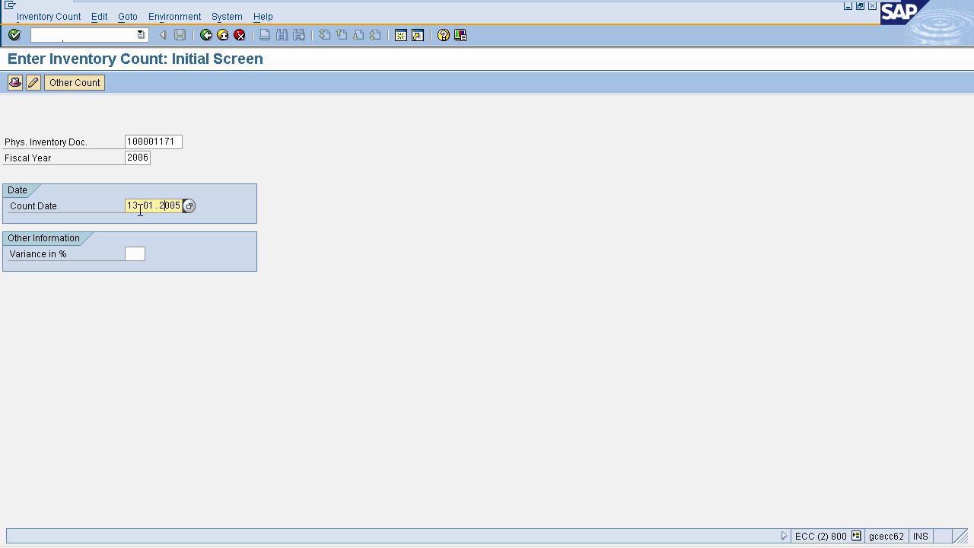
key("BackSpace")
key("BackSpace")
key("BackSpace")
key("BackSpace")
key("BackSpace")
key("BackSpace")
key("BackSpace")
key("BackSpace")
key("BackSpace")
key("BackSpace")
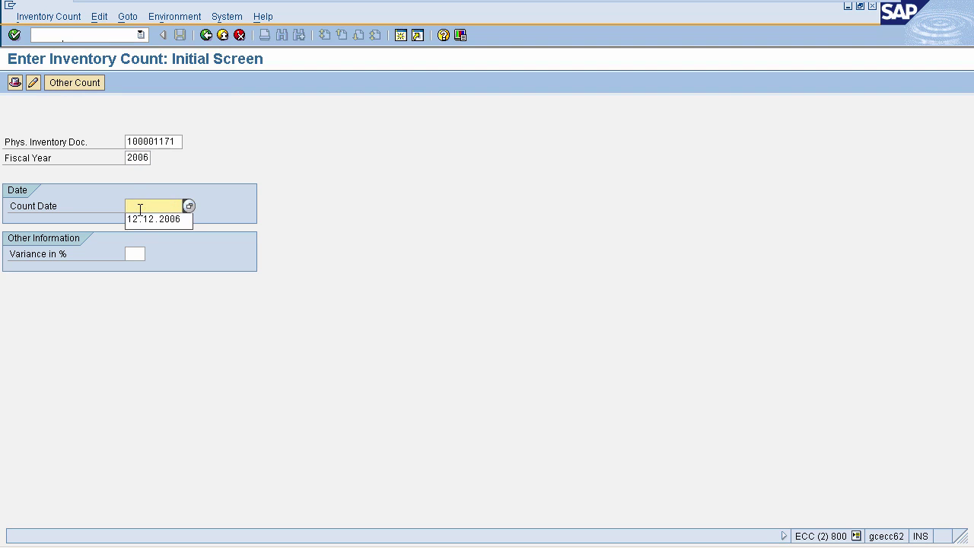
left_click(140, 219)
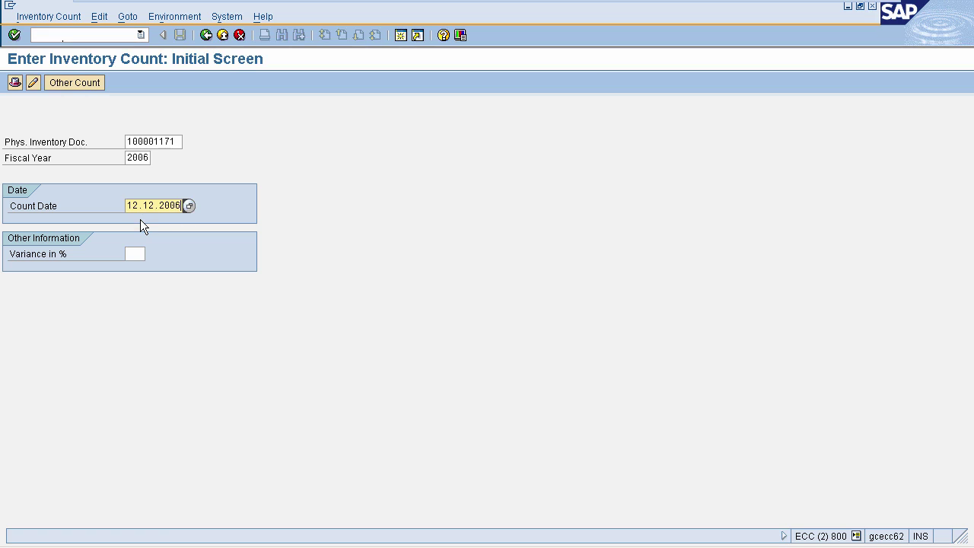
left_click(149, 141)
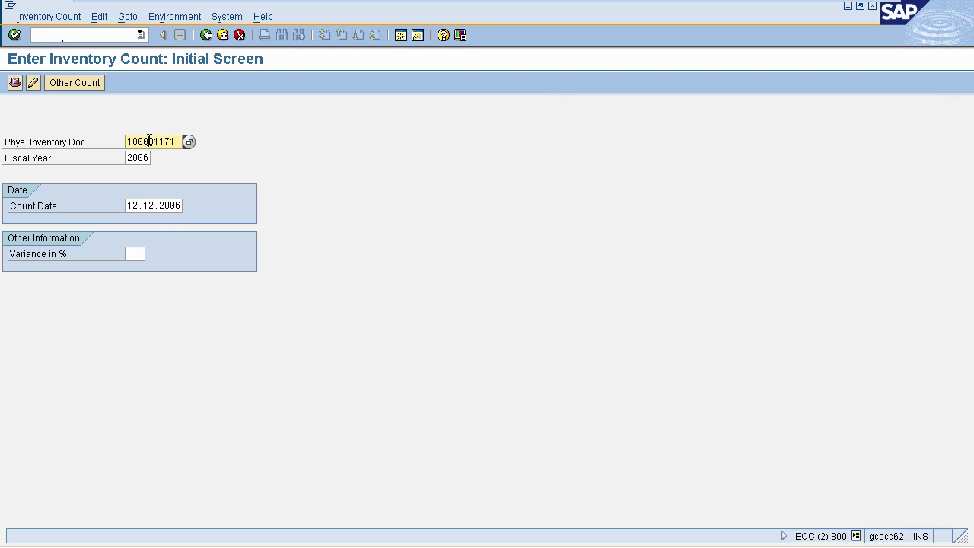
left_click(145, 204)
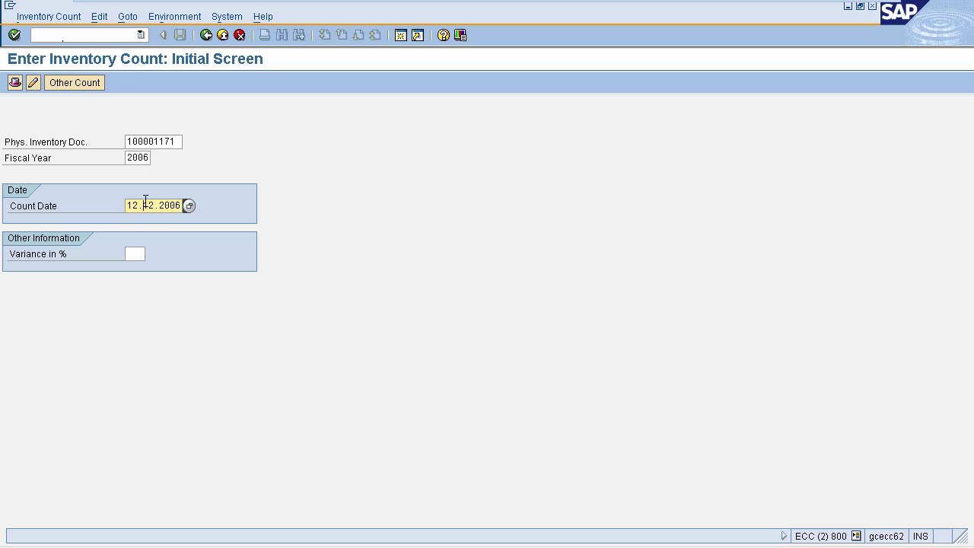
- Enter a counted quantity of 853 PC for material 1289 and save the inventory count
key("Return")
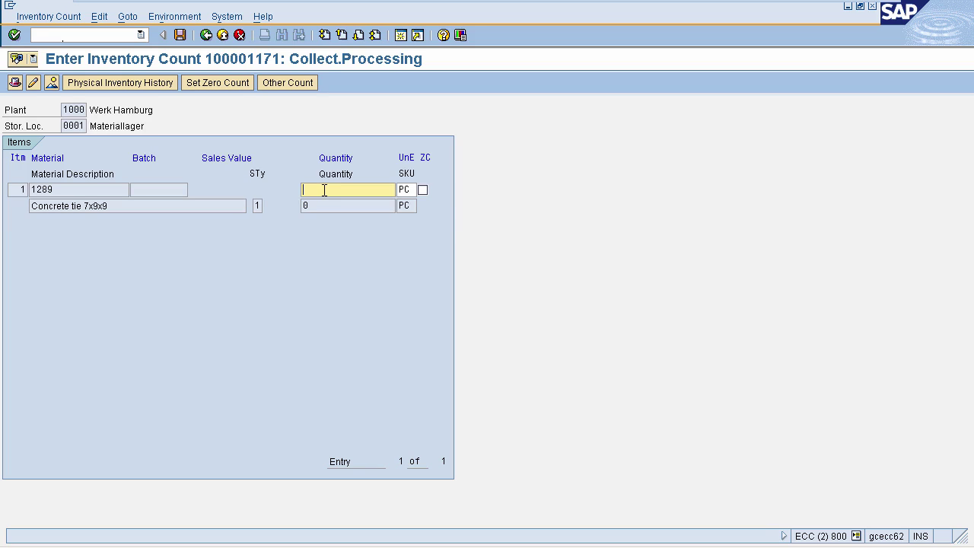
type("853")
key("Return")
left_click(180, 36)
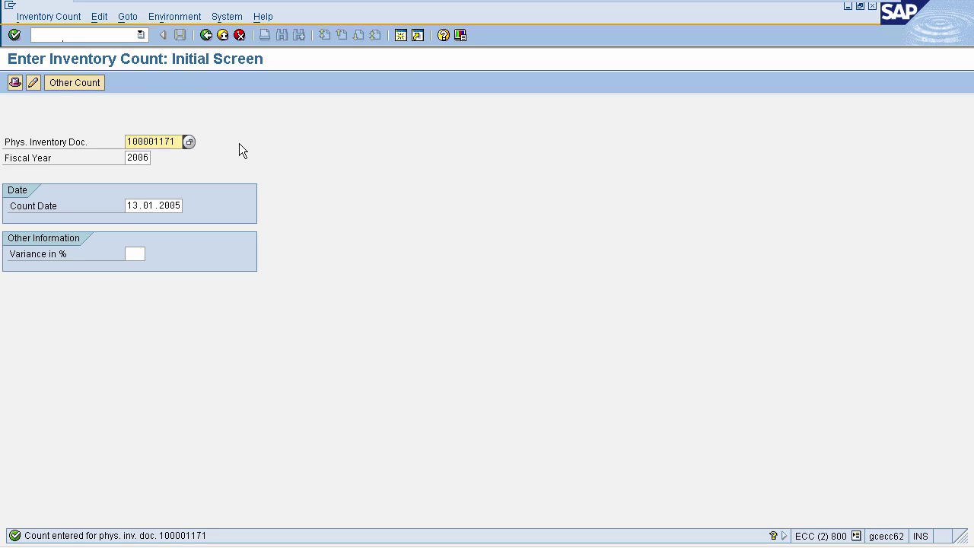
- Switch to transaction MI07 for posting inventory differences
left_click(89, 35)
type("/nm")
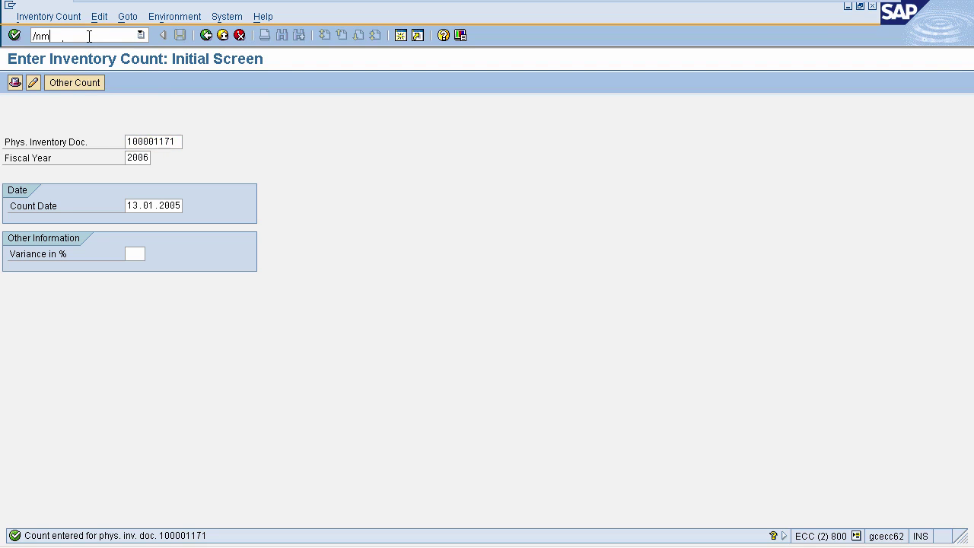
type("i07")
key("Return")
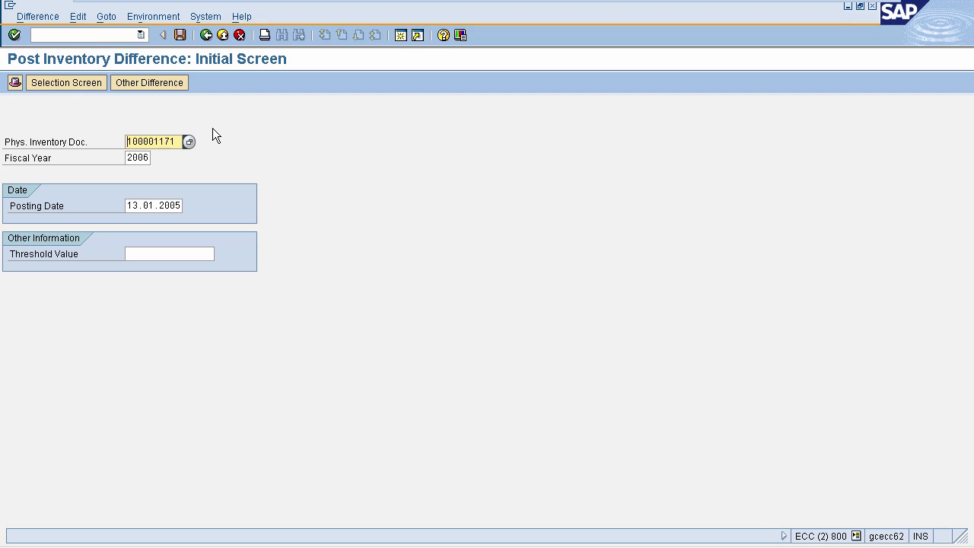
- Set the posting date of the inventory difference to 12.12.2006
left_click(157, 141)
left_click(139, 157)
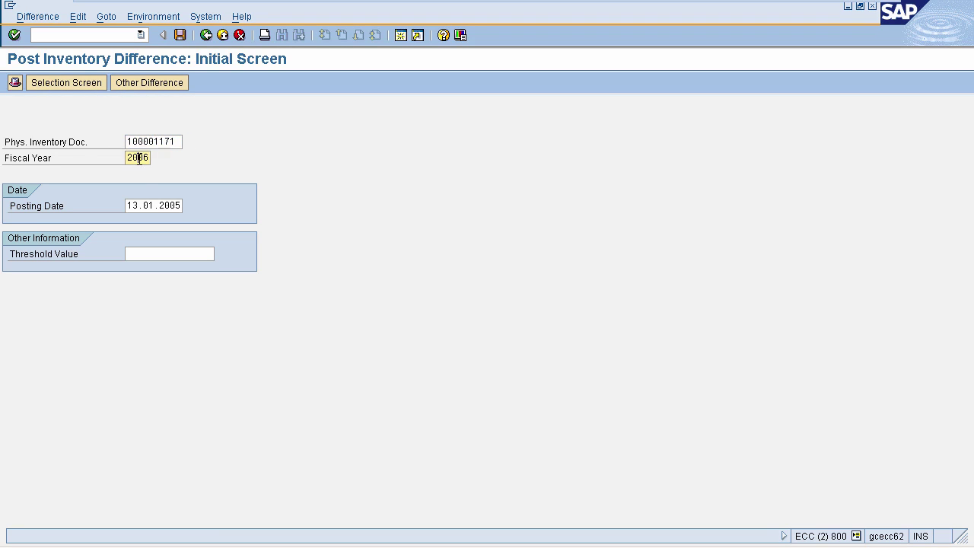
left_click(134, 204)
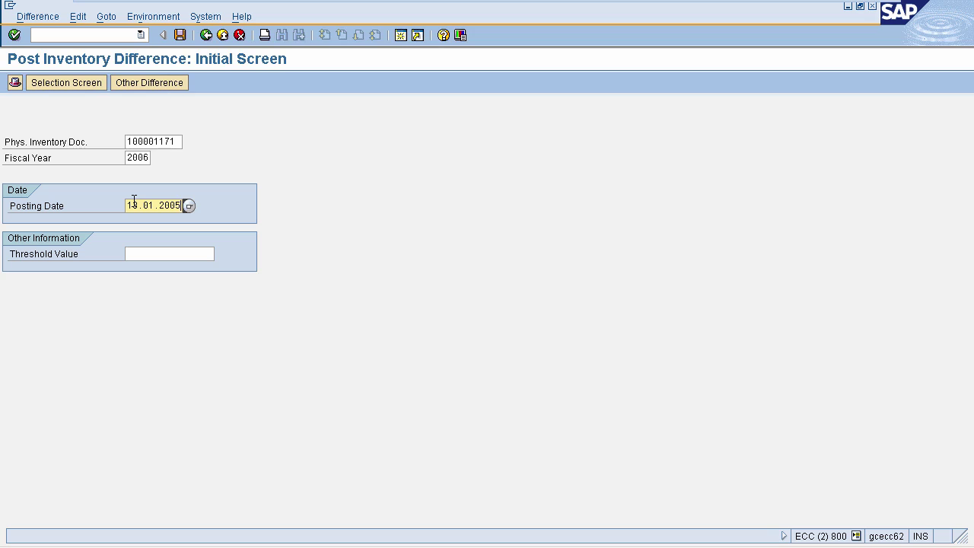
key("BackSpace")
key("BackSpace")
key("BackSpace")
key("BackSpace")
key("BackSpace")
key("BackSpace")
key("BackSpace")
key("BackSpace")
key("BackSpace")
key("BackSpace")
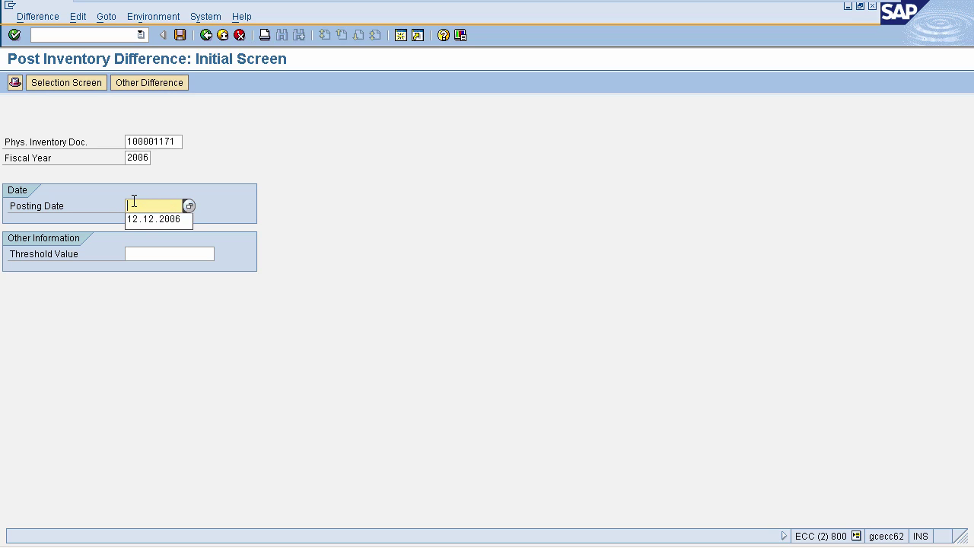
left_click(137, 219)
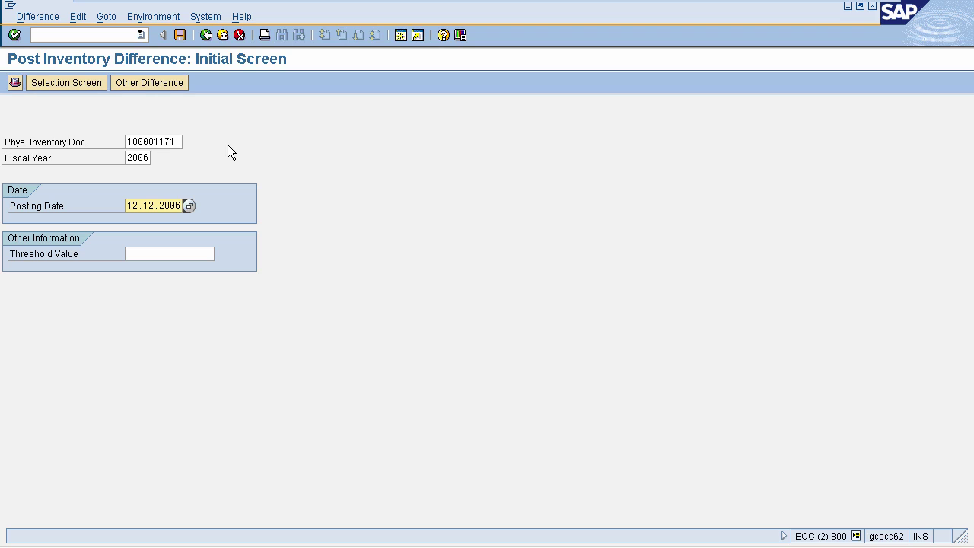
- Review the difference quantity of material 1289 in the document's item list and post the inventory difference
key("Return")
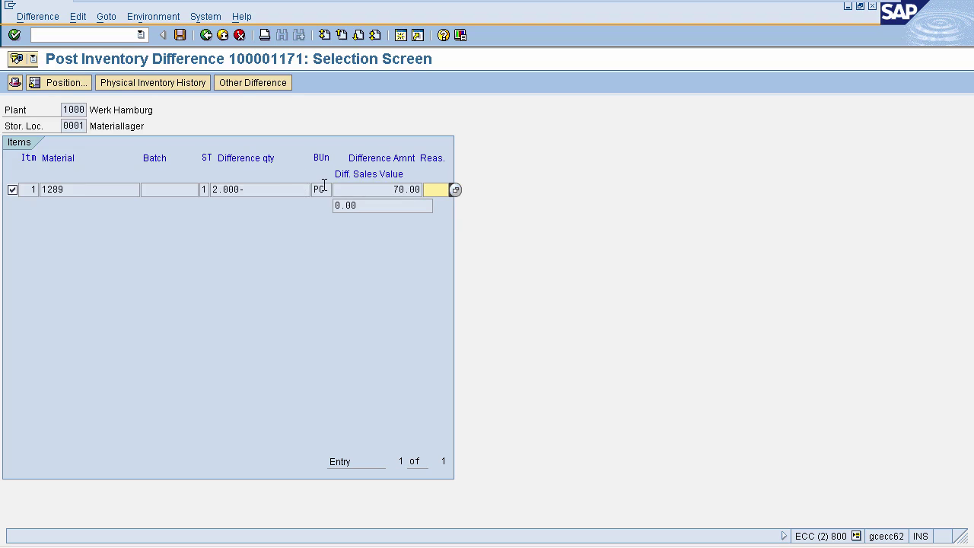
left_click(251, 189)
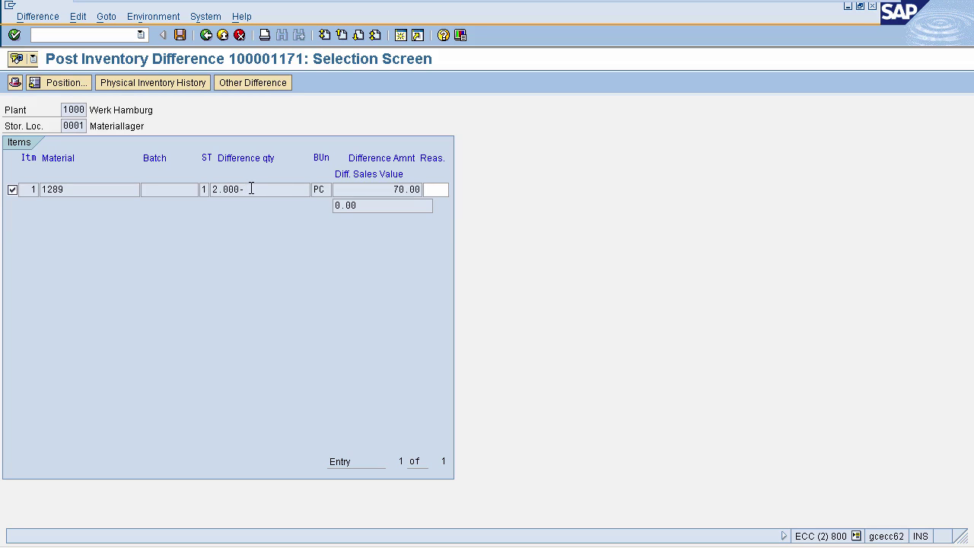
left_click(178, 37)
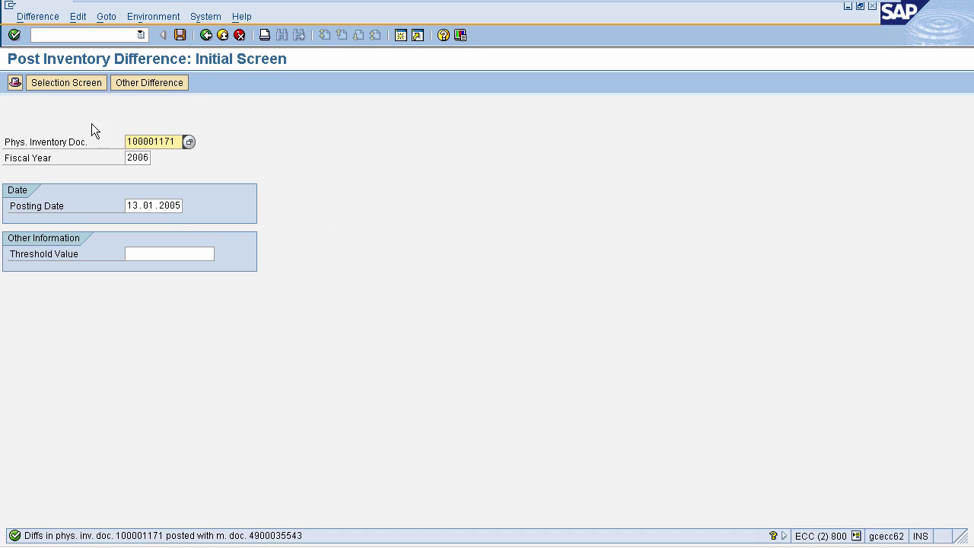
- Open transaction MMBE and check the unrestricted-use stock of material 1289 in plant 1000, storage location 0001 after the posting
left_click(70, 37)
type("/n")
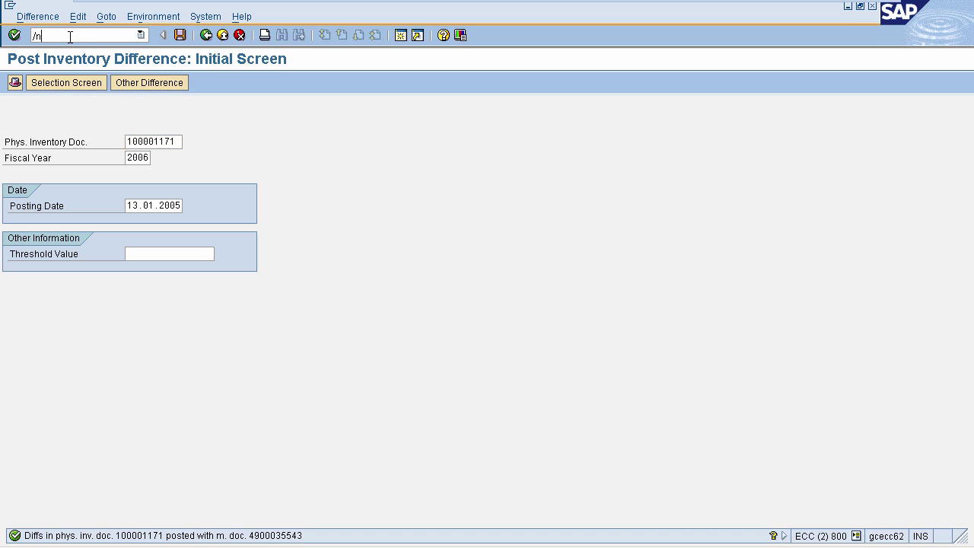
type("mmbe")
key("Return")
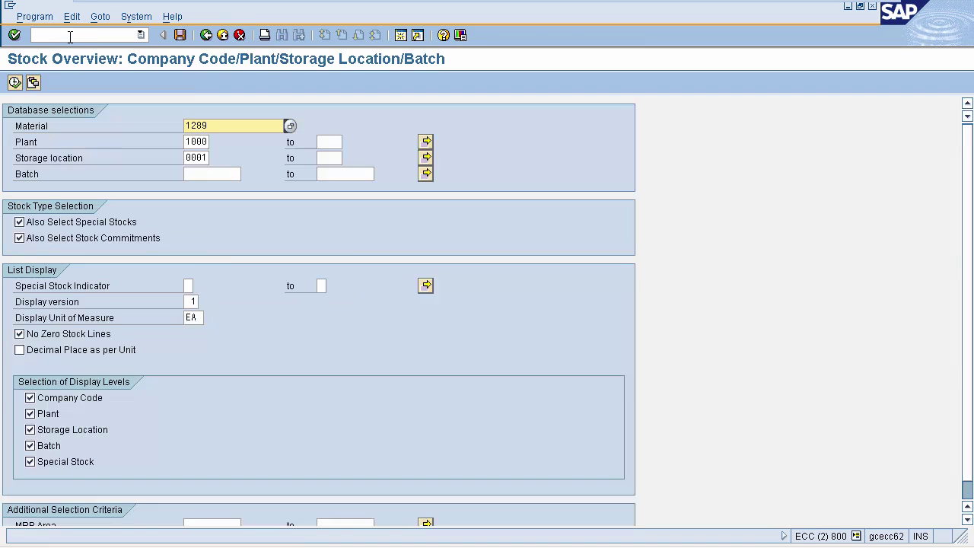
left_click(204, 142)
left_click(199, 156)
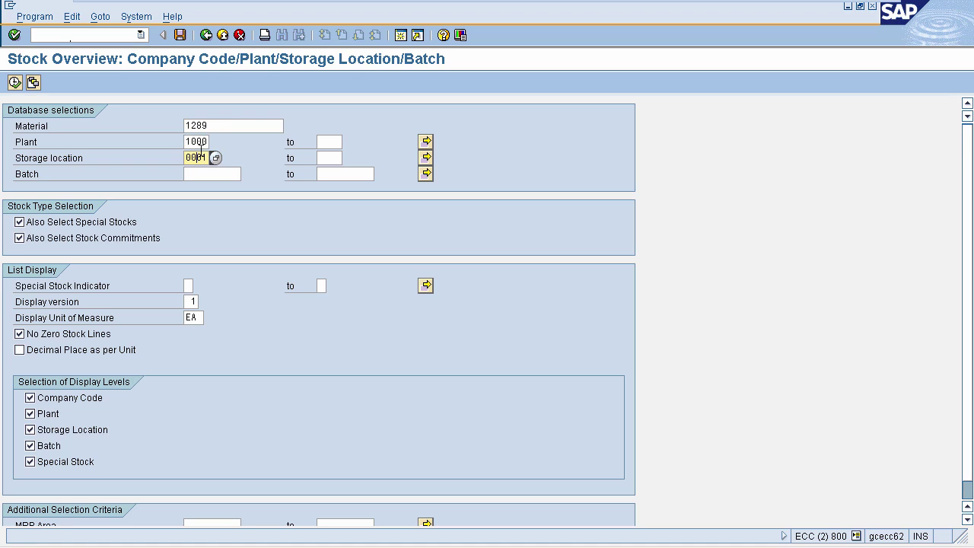
left_click(14, 82)
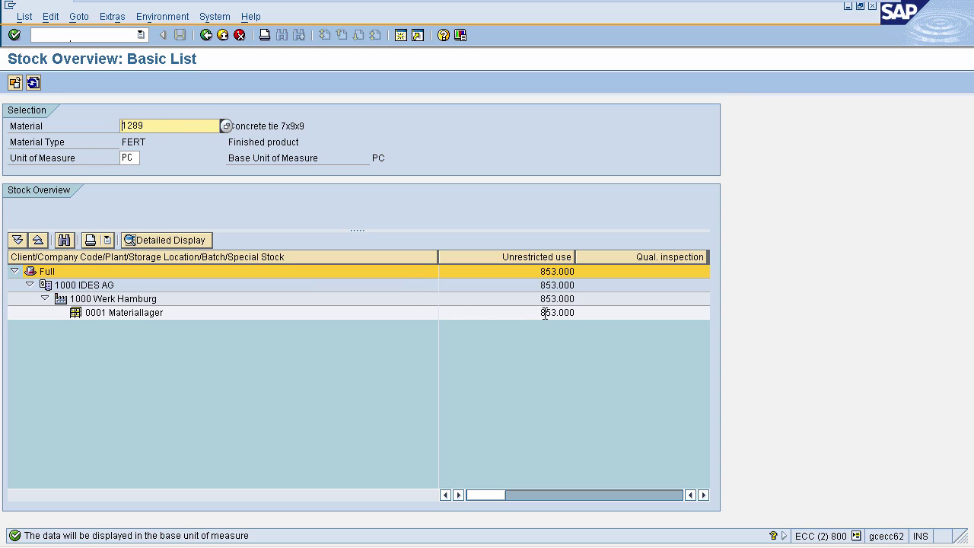
left_click(544, 313)
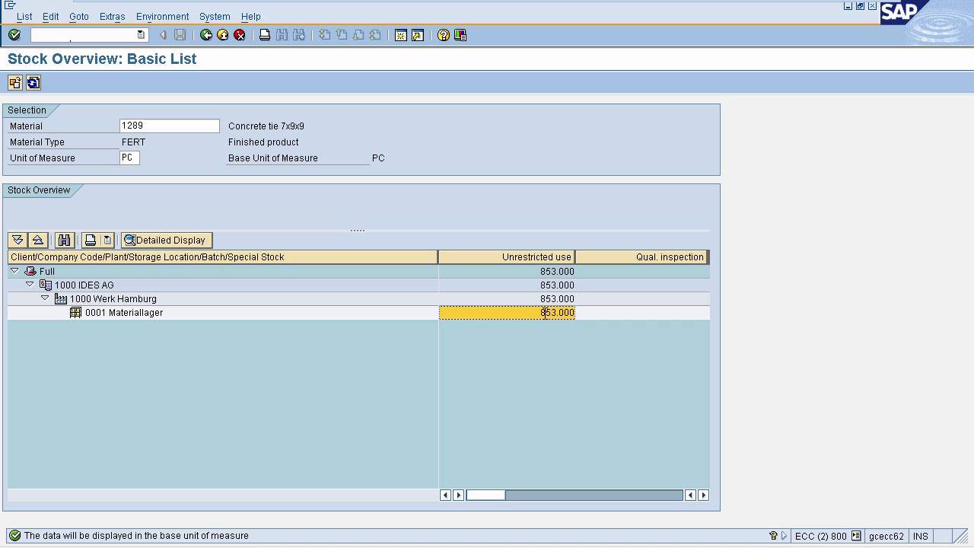
left_click(543, 125)
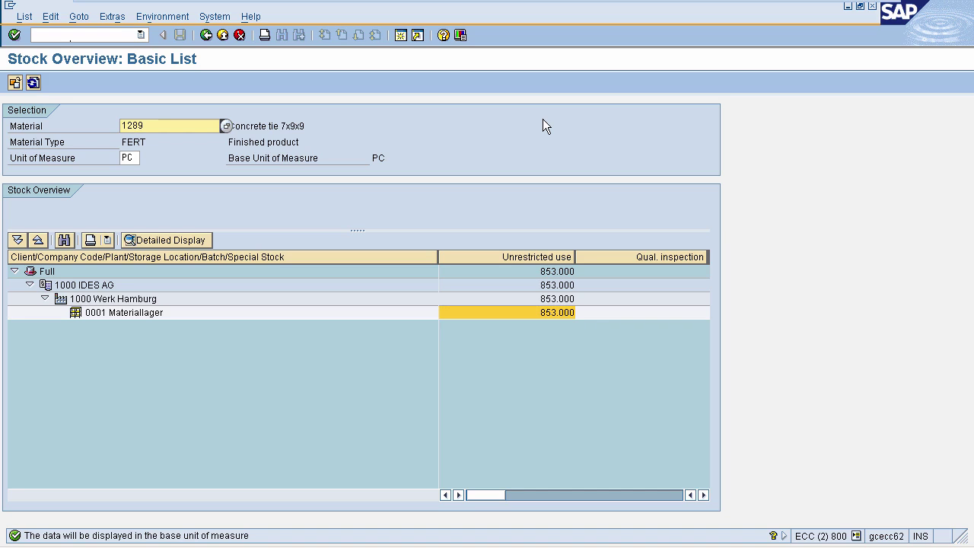